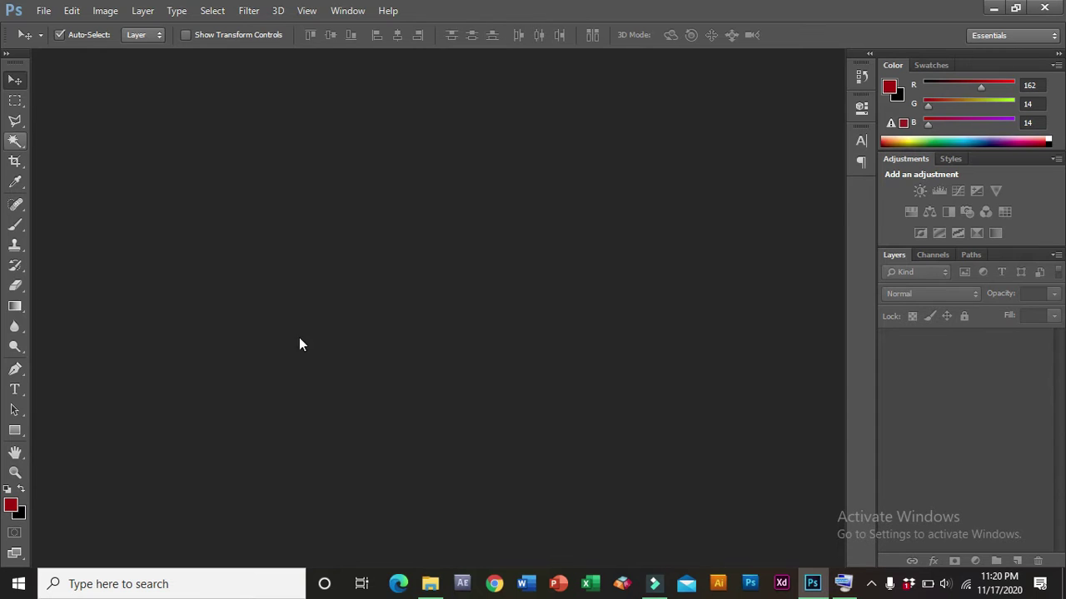
Open the black-and-white portrait from Downloads and drag it over to Photoshop.
{"action": "left_click", "coordinate": [431, 585]}
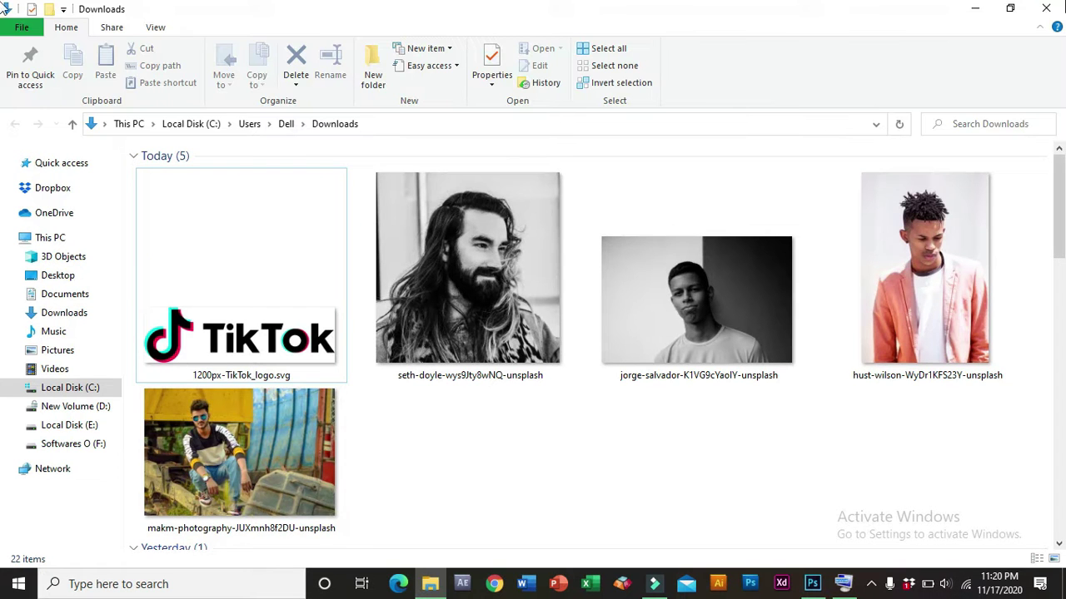
{"action": "double_click", "coordinate": [713, 290]}
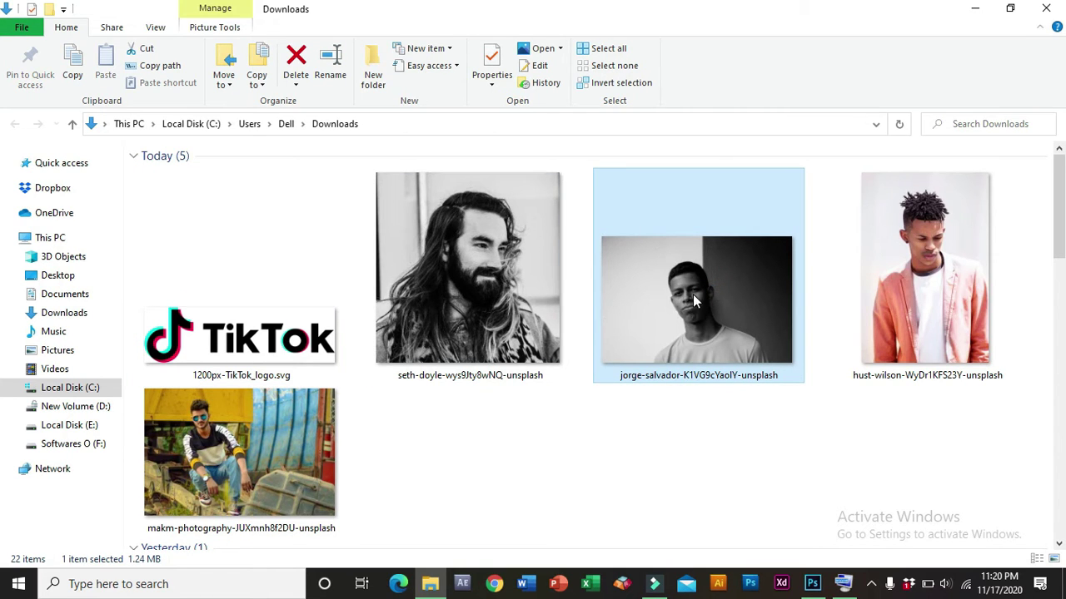
{"action": "mouse_move", "coordinate": [685, 274]}
{"action": "left_mouse_down"}
{"action": "mouse_move", "coordinate": [684, 331]}
{"action": "mouse_move", "coordinate": [815, 580]}
{"action": "left_mouse_up"}
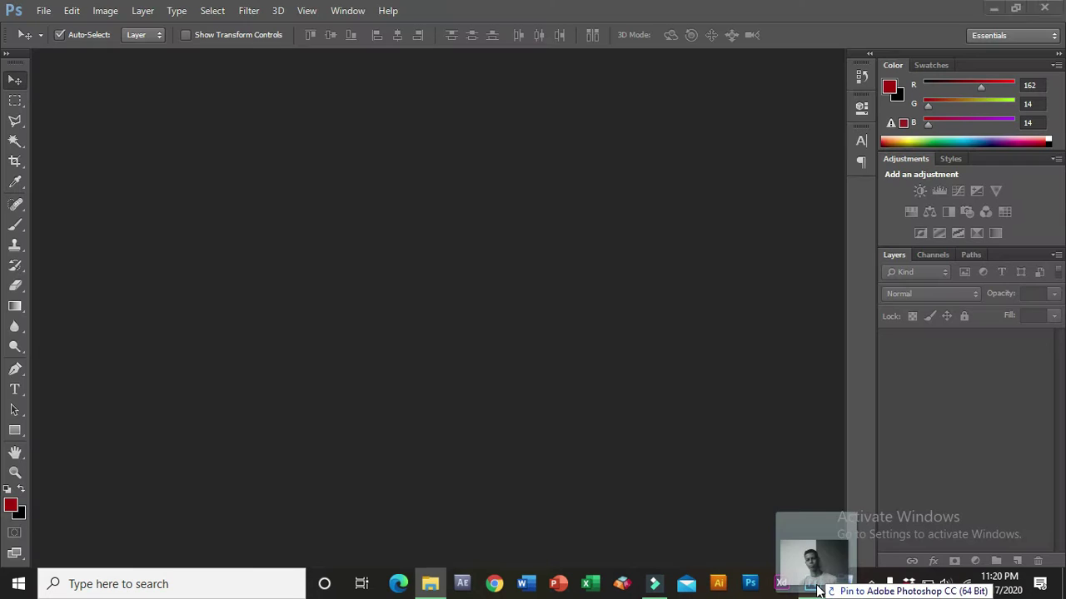
Open the jorge-salvador portrait, fit it on screen, and duplicate Background as Background copy.
{"action": "left_click_drag", "start_coordinate": [814, 580], "coordinate": [542, 200]}
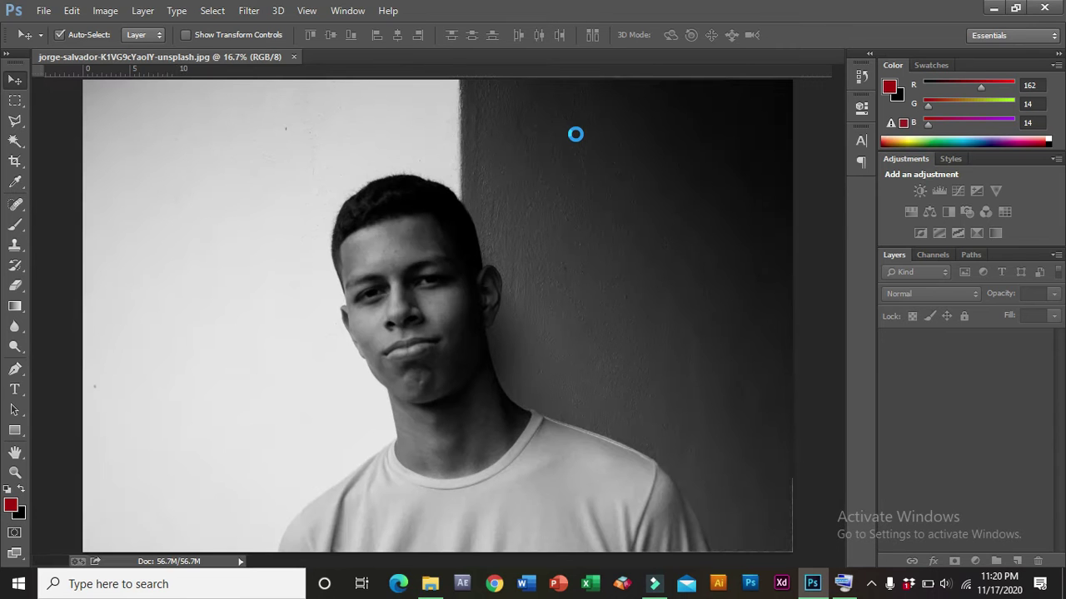
{"action": "key", "text": "ctrl+0"}
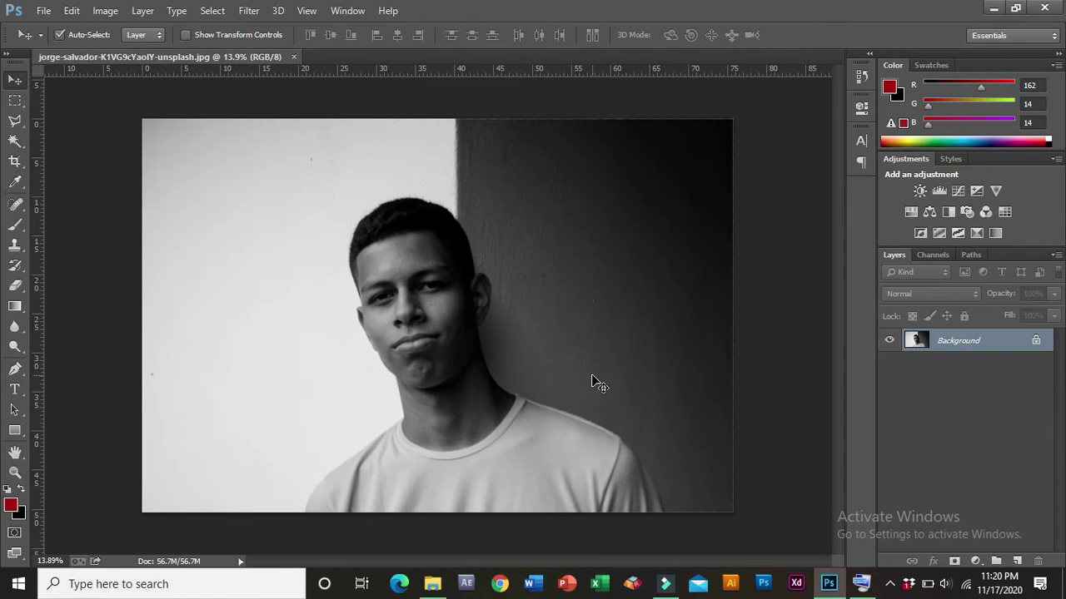
{"action": "left_click_drag", "start_coordinate": [992, 345], "coordinate": [988, 341]}
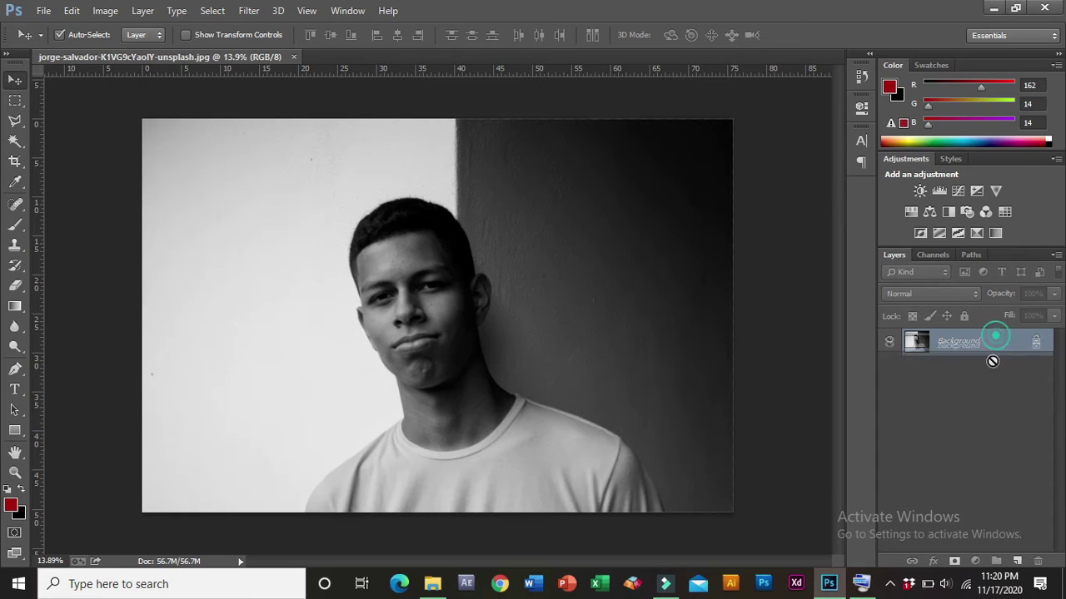
{"action": "right_click", "coordinate": [987, 341]}
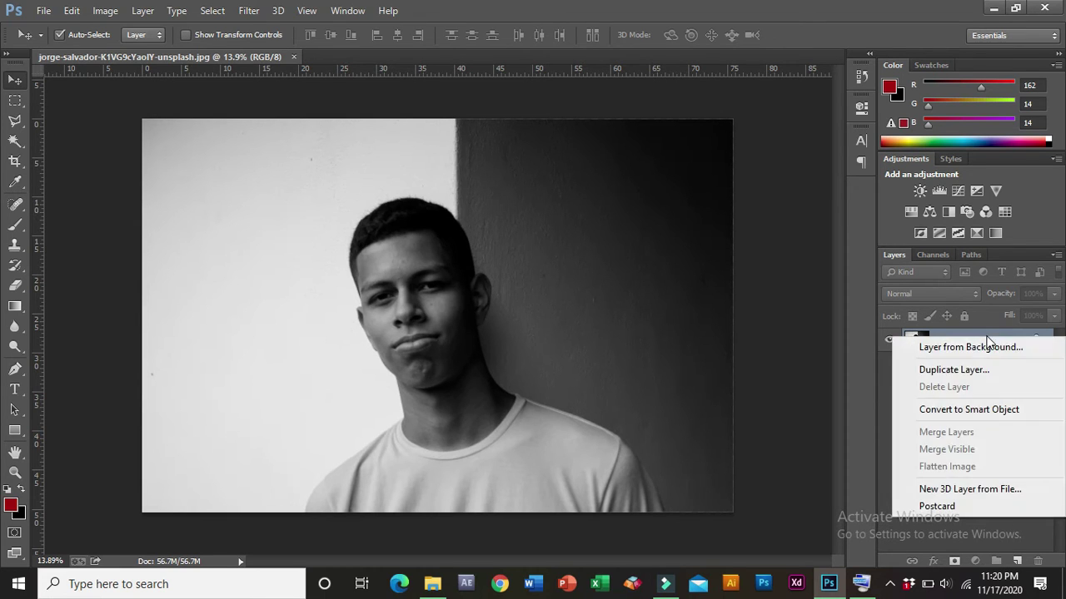
{"action": "left_click", "coordinate": [966, 371]}
{"action": "left_click", "coordinate": [671, 173]}
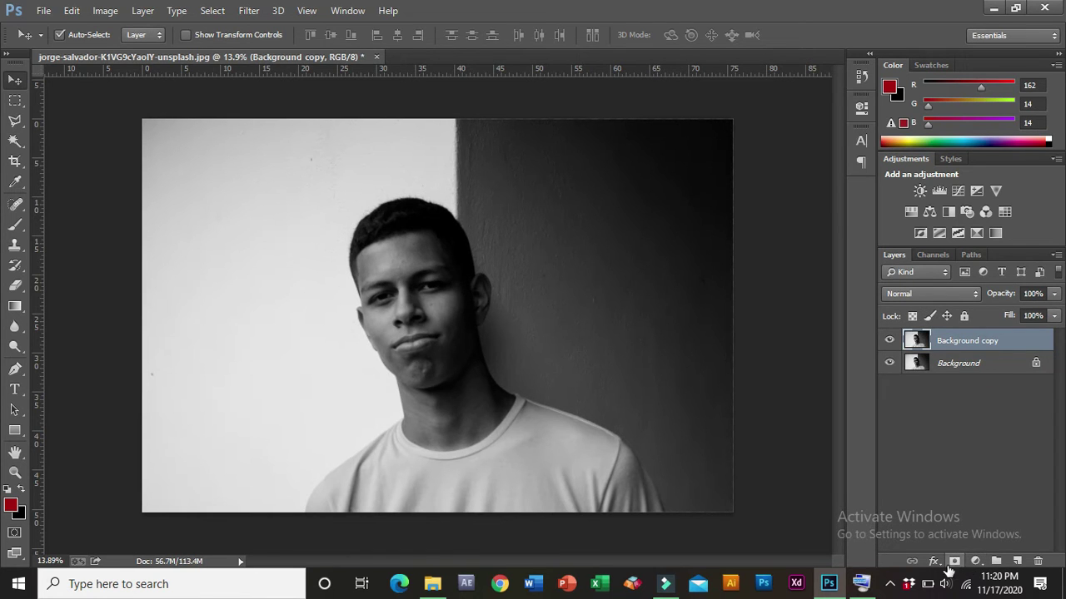
{"action": "left_click", "coordinate": [933, 561]}
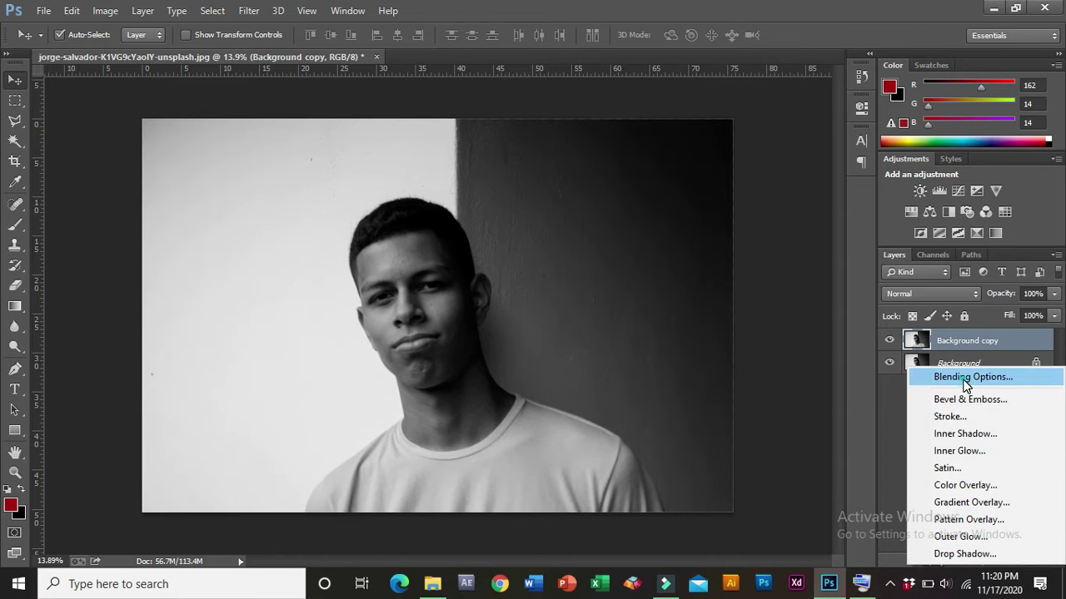
Restrict Background copy's blending to the R channel by unchecking G and B.
{"action": "left_click", "coordinate": [1005, 380]}
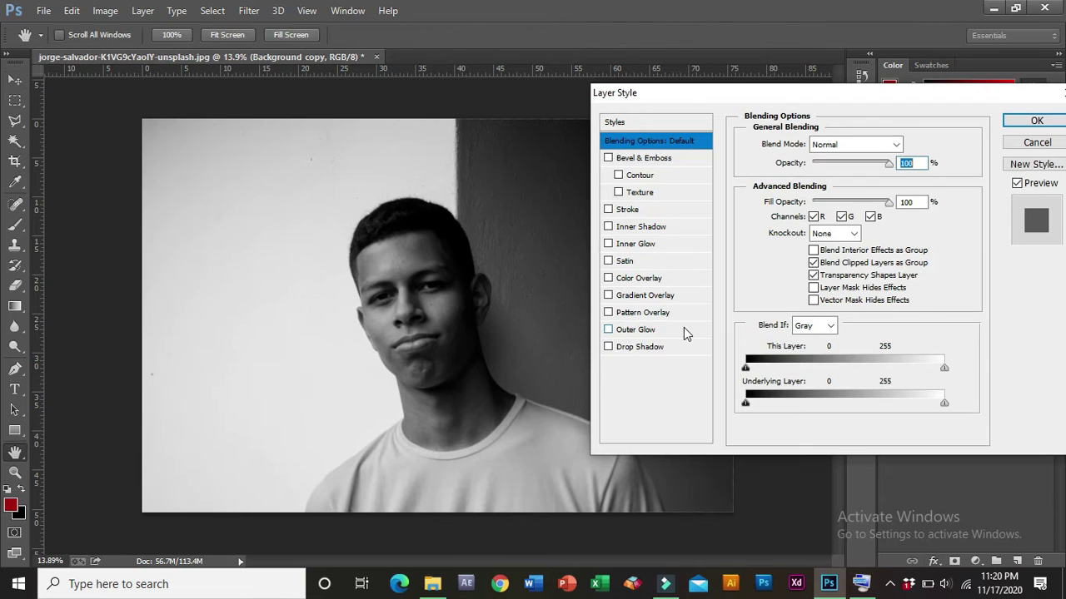
{"action": "left_click", "coordinate": [871, 217]}
{"action": "left_click", "coordinate": [841, 216]}
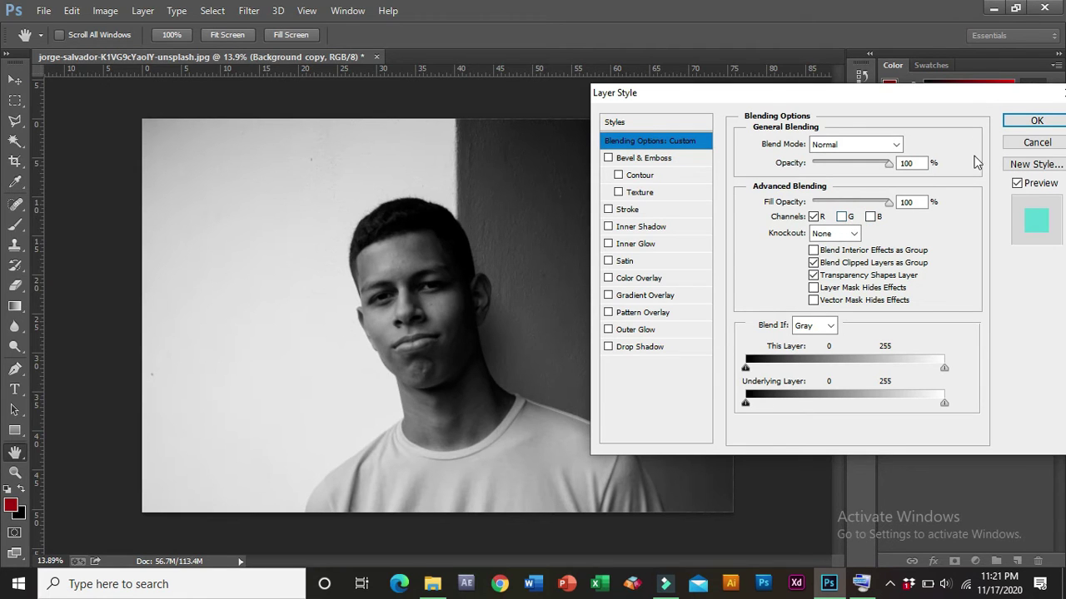
{"action": "left_click_drag", "start_coordinate": [999, 98], "coordinate": [943, 99]}
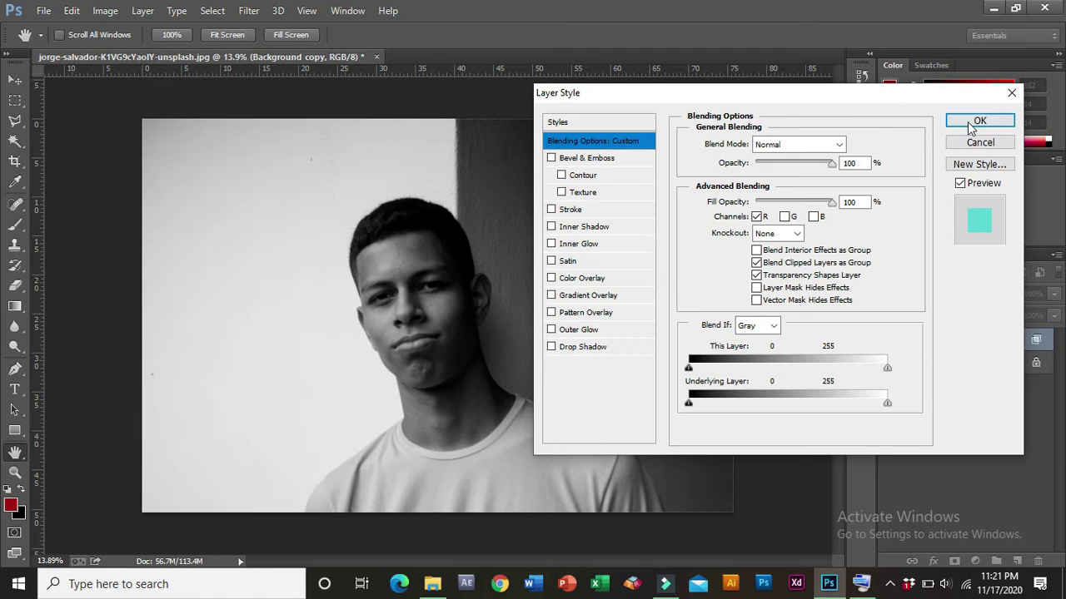
{"action": "left_click", "coordinate": [972, 121]}
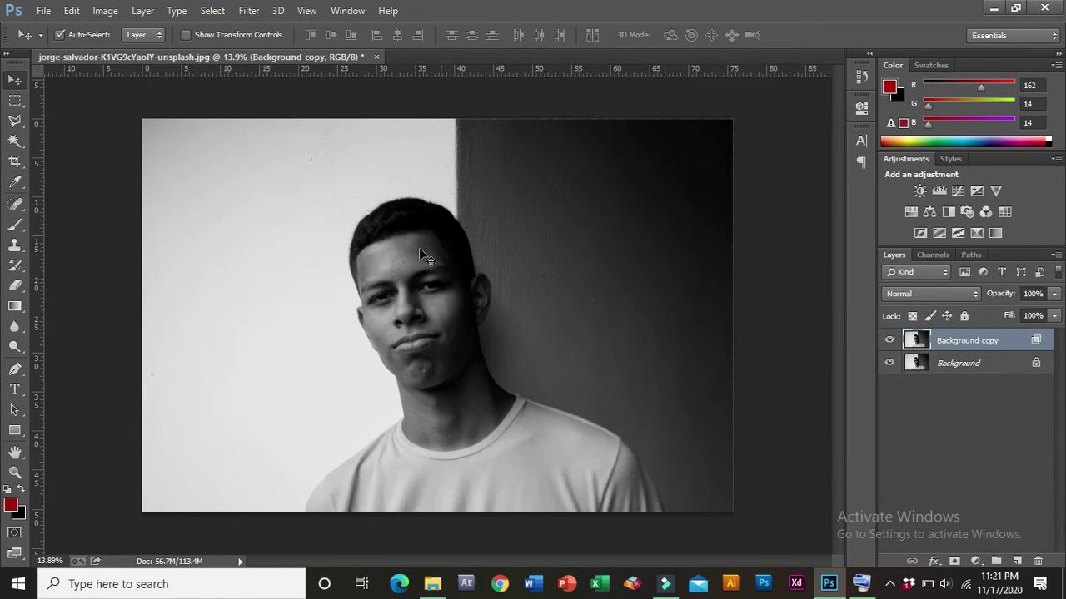
Open Filter > Liquify on the Background copy layer and shrink the brush.
{"action": "left_click", "coordinate": [253, 15]}
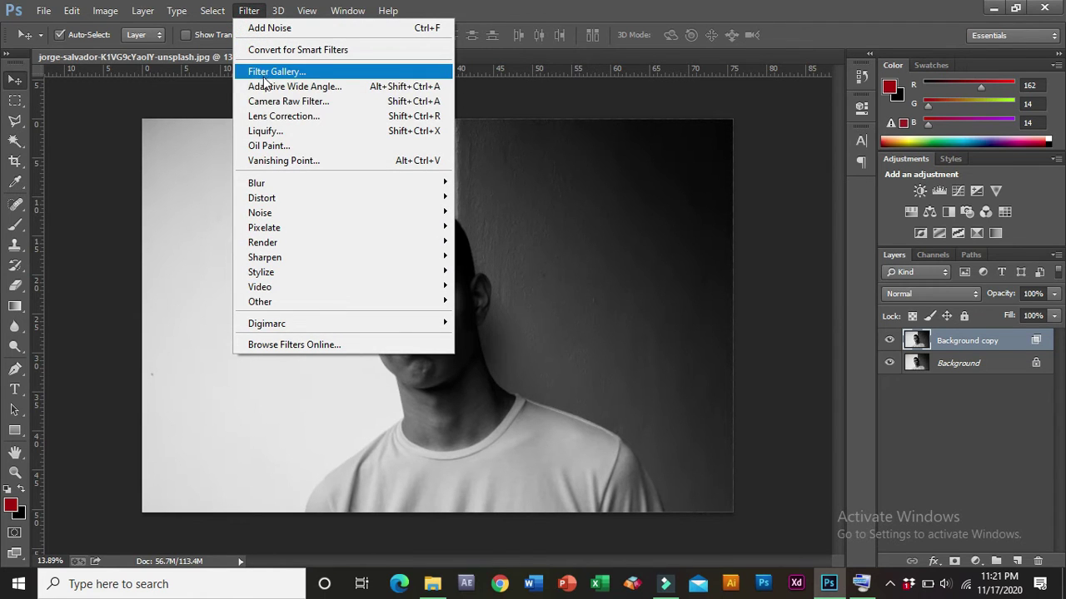
{"action": "left_click", "coordinate": [276, 133]}
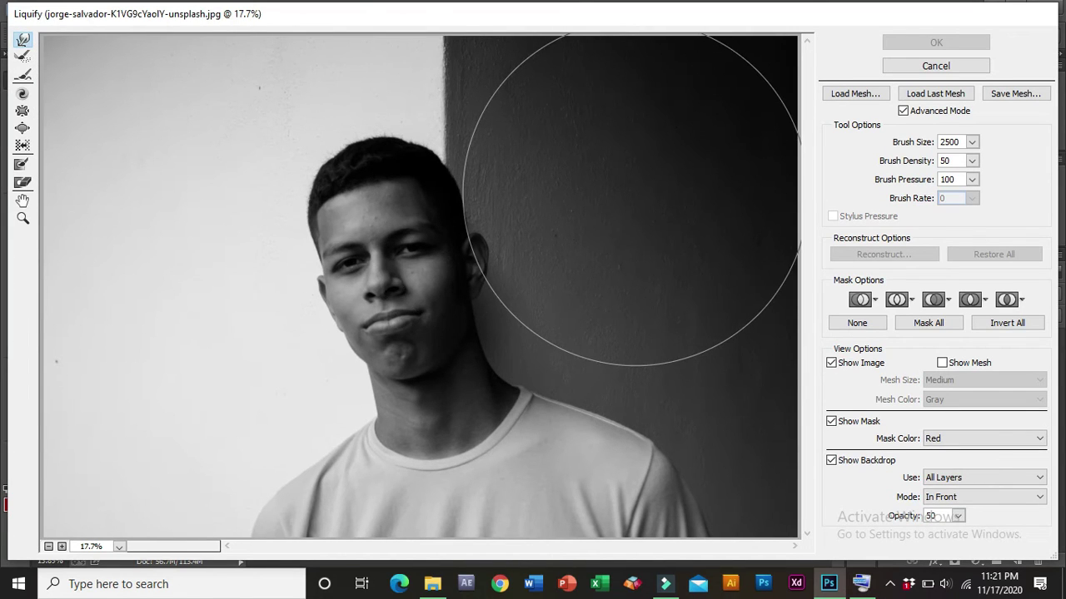
{"action": "key", "text": "bracketleft"}
{"action": "key", "text": "bracketleft"}
{"action": "key", "text": "bracketleft"}
{"action": "key", "text": "bracketleft"}
{"action": "key", "text": "bracketleft"}
{"action": "key", "text": "bracketleft"}
{"action": "key", "text": "bracketleft"}
{"action": "key", "text": "bracketleft"}
{"action": "key", "text": "bracketleft"}
{"action": "key", "text": "bracketleft"}
{"action": "key", "text": "bracketleft"}
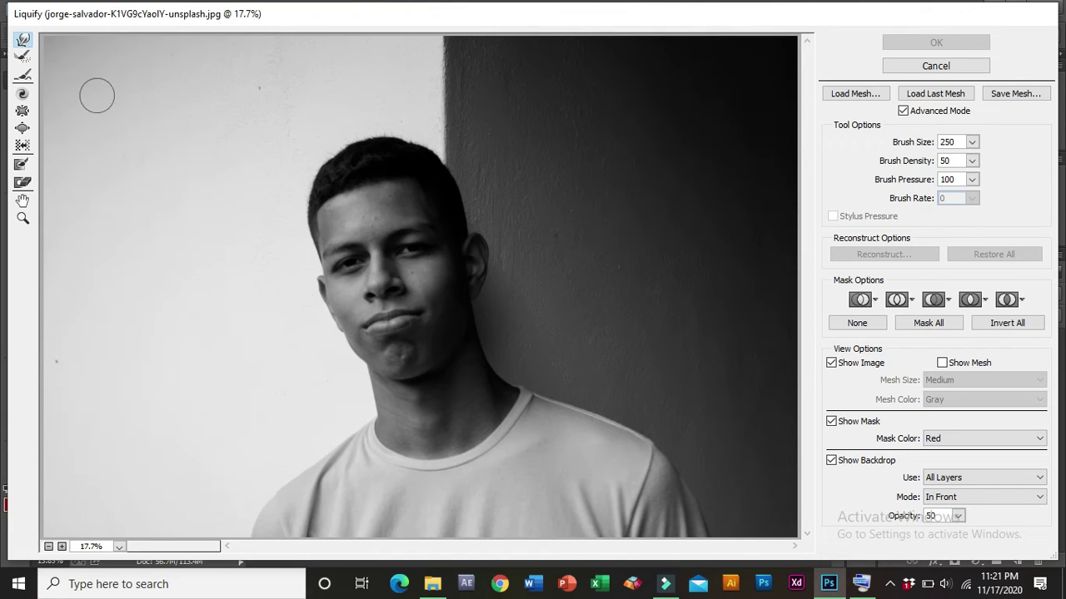
Freeze-mask the face: eyes, forehead, right cheek and mouth.
{"action": "left_click", "coordinate": [22, 165]}
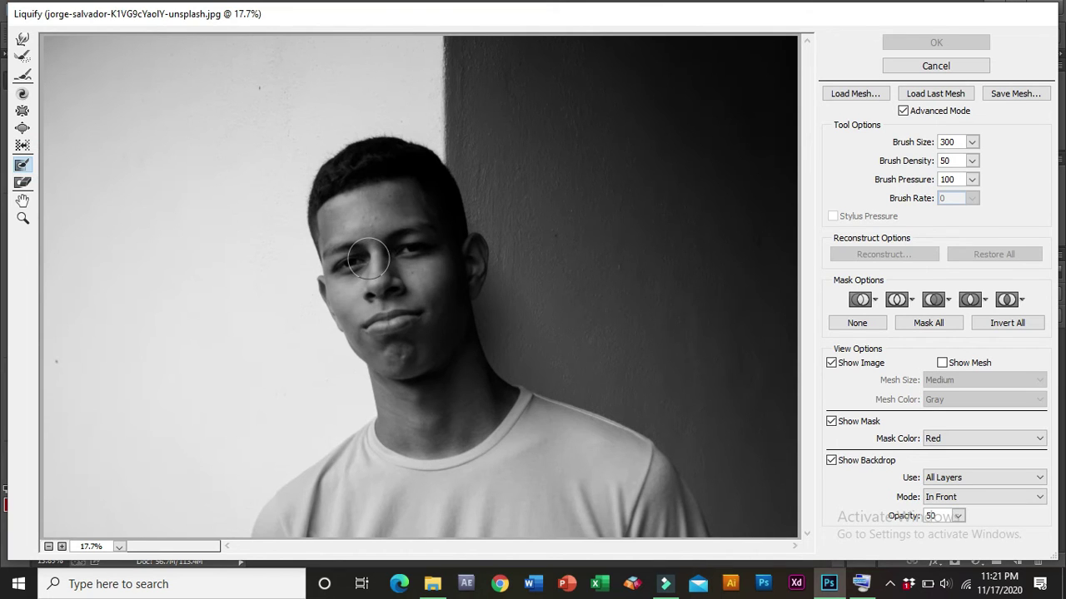
{"action": "key", "text": "bracketleft"}
{"action": "mouse_move", "coordinate": [342, 257]}
{"action": "left_mouse_down"}
{"action": "mouse_move", "coordinate": [411, 228]}
{"action": "mouse_move", "coordinate": [420, 248]}
{"action": "mouse_move", "coordinate": [341, 267]}
{"action": "left_mouse_up"}
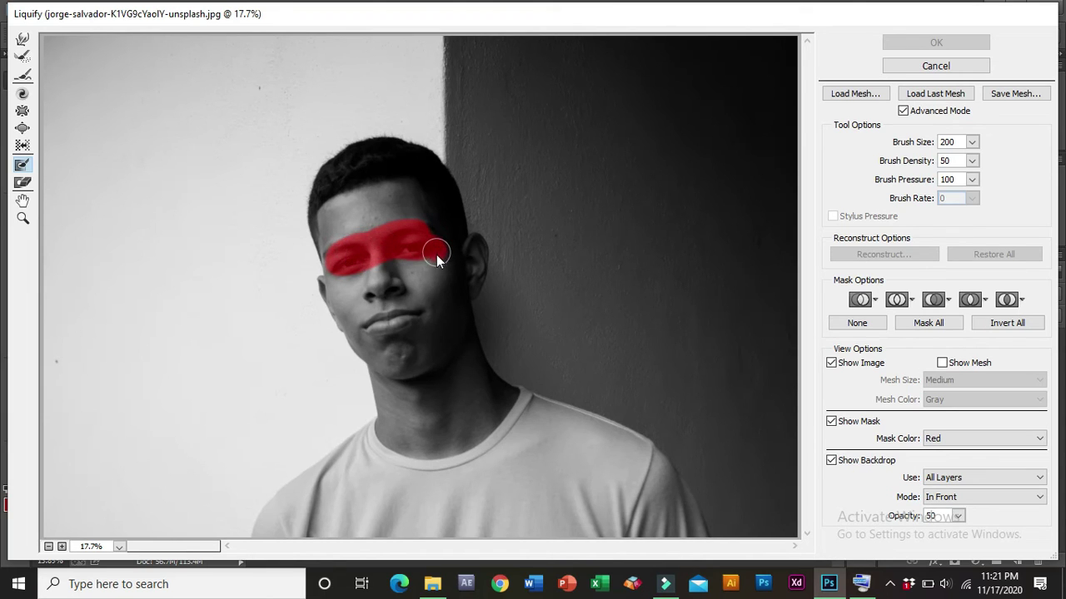
{"action": "mouse_move", "coordinate": [441, 307]}
{"action": "left_mouse_down"}
{"action": "mouse_move", "coordinate": [439, 332]}
{"action": "mouse_move", "coordinate": [363, 341]}
{"action": "left_mouse_up"}
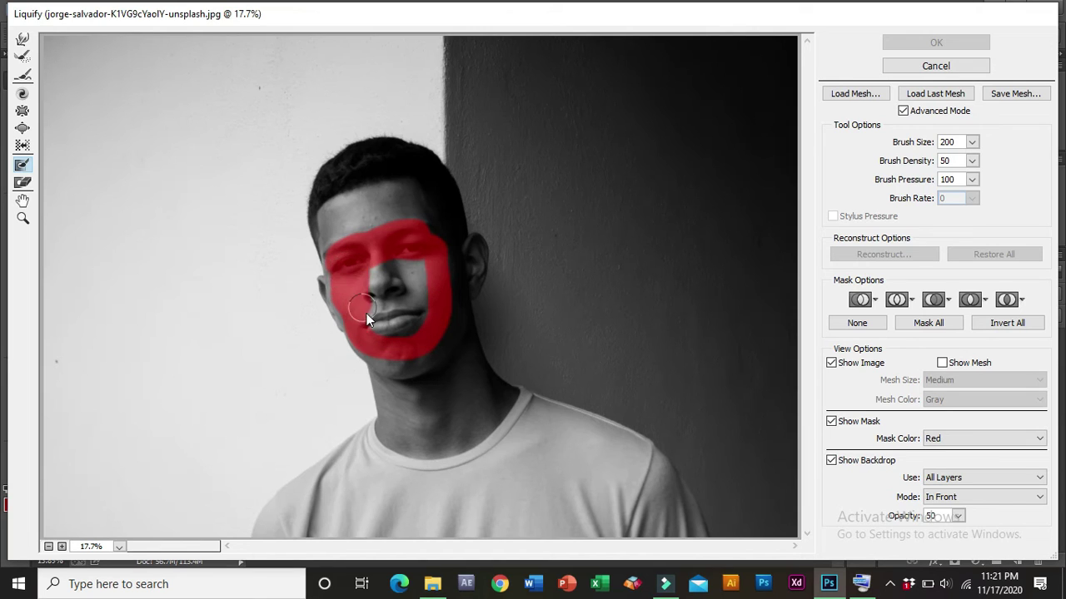
{"action": "left_click_drag", "start_coordinate": [410, 328], "coordinate": [419, 280]}
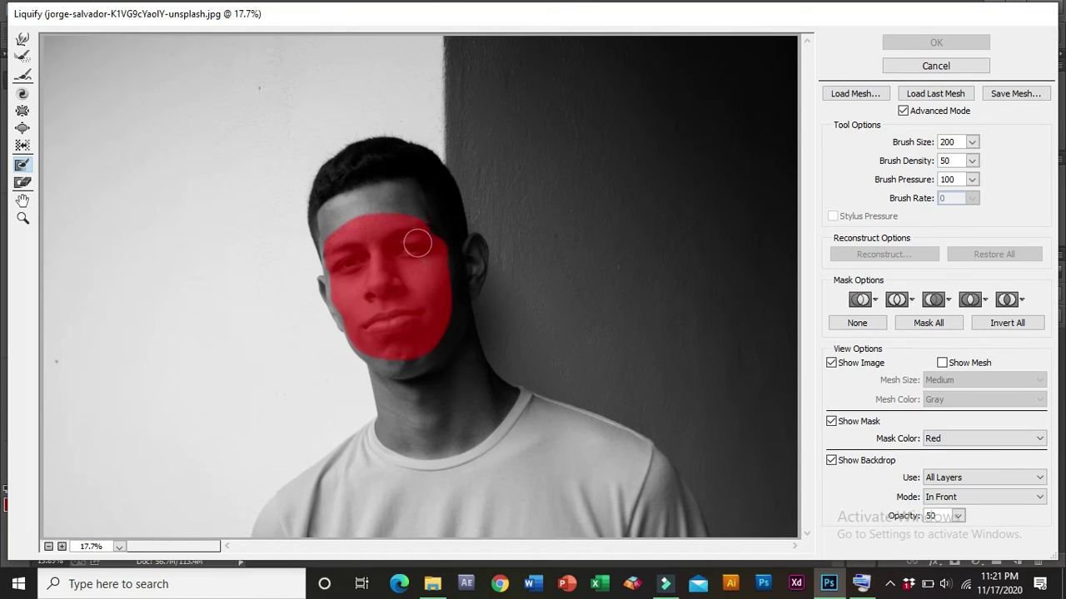
{"action": "left_click", "coordinate": [22, 39]}
With brush size 2500, warp the hair, head edge and shoulder outward, then apply Liquify.
{"action": "double_click", "coordinate": [947, 142]}
{"action": "type", "text": "25"}
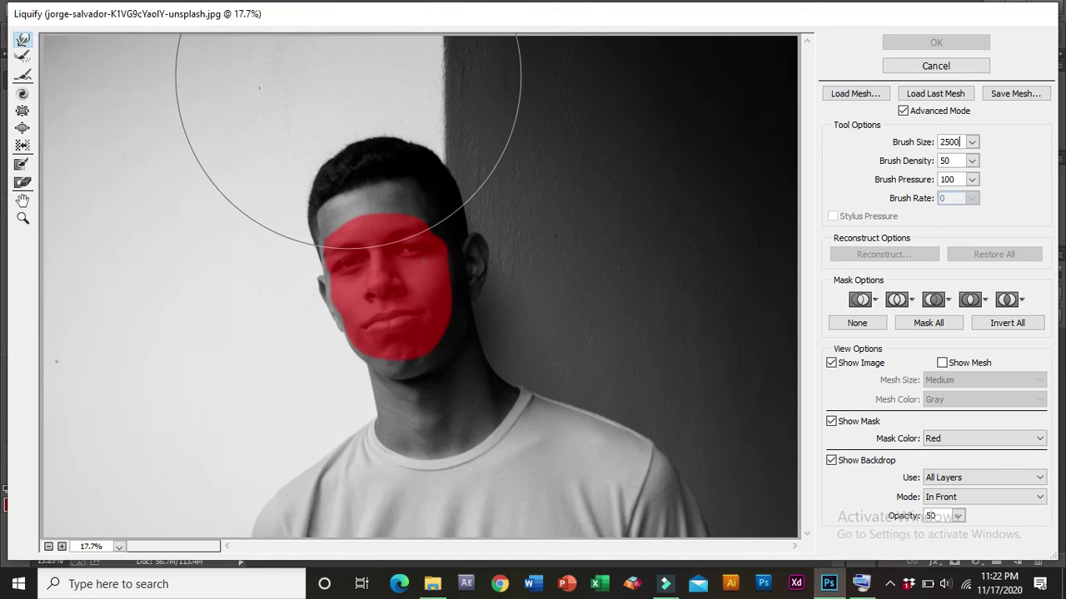
{"action": "mouse_move", "coordinate": [354, 82]}
{"action": "left_mouse_down"}
{"action": "mouse_move", "coordinate": [354, 70]}
{"action": "mouse_move", "coordinate": [385, 94]}
{"action": "left_mouse_up"}
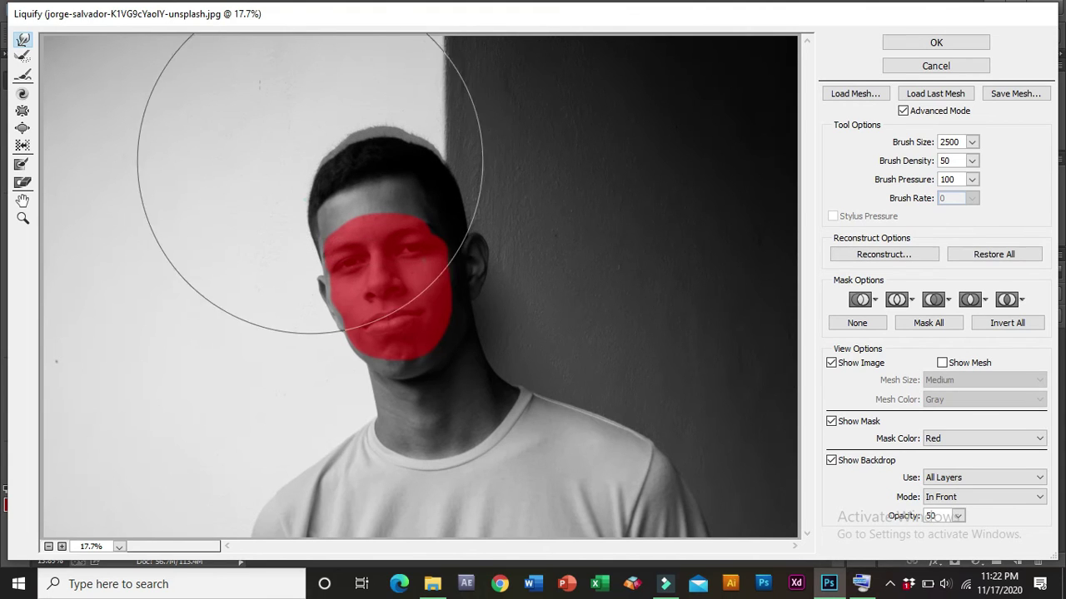
{"action": "left_click_drag", "start_coordinate": [301, 205], "coordinate": [296, 205]}
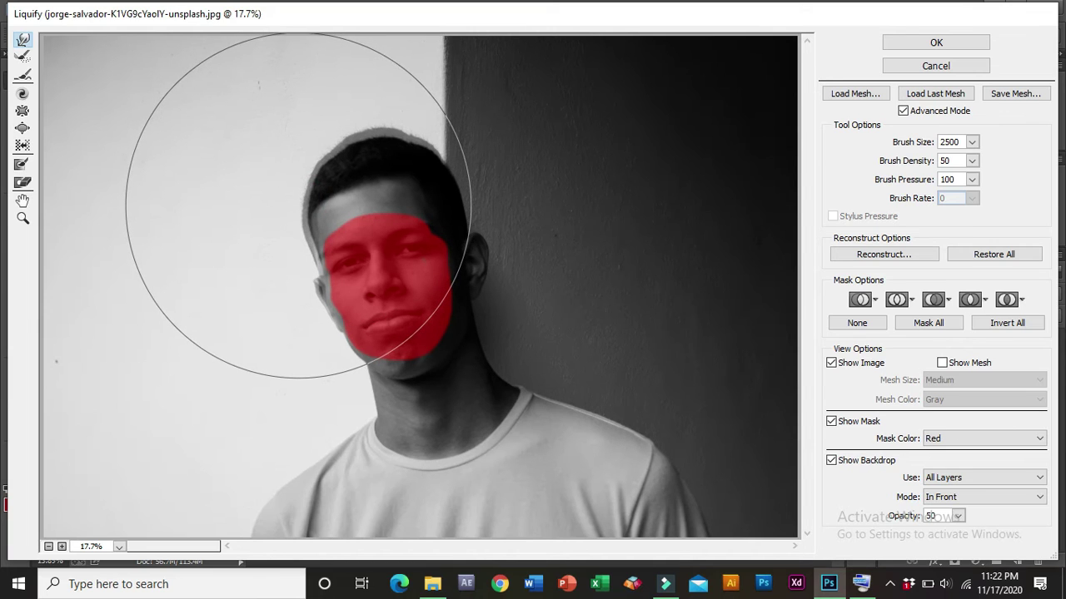
{"action": "left_click_drag", "start_coordinate": [296, 206], "coordinate": [361, 358]}
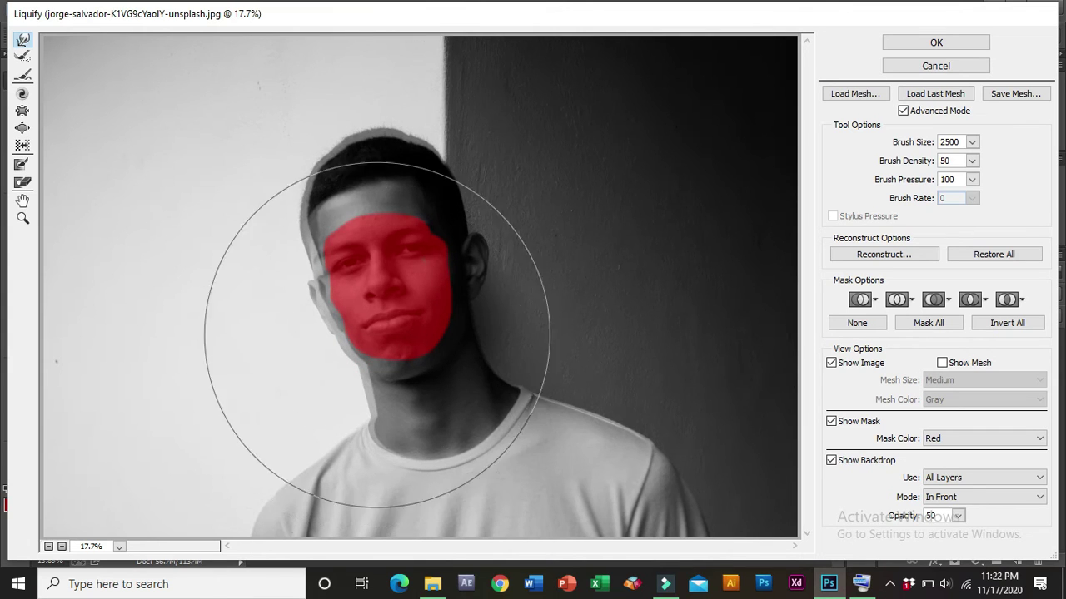
{"action": "left_click", "coordinate": [278, 483]}
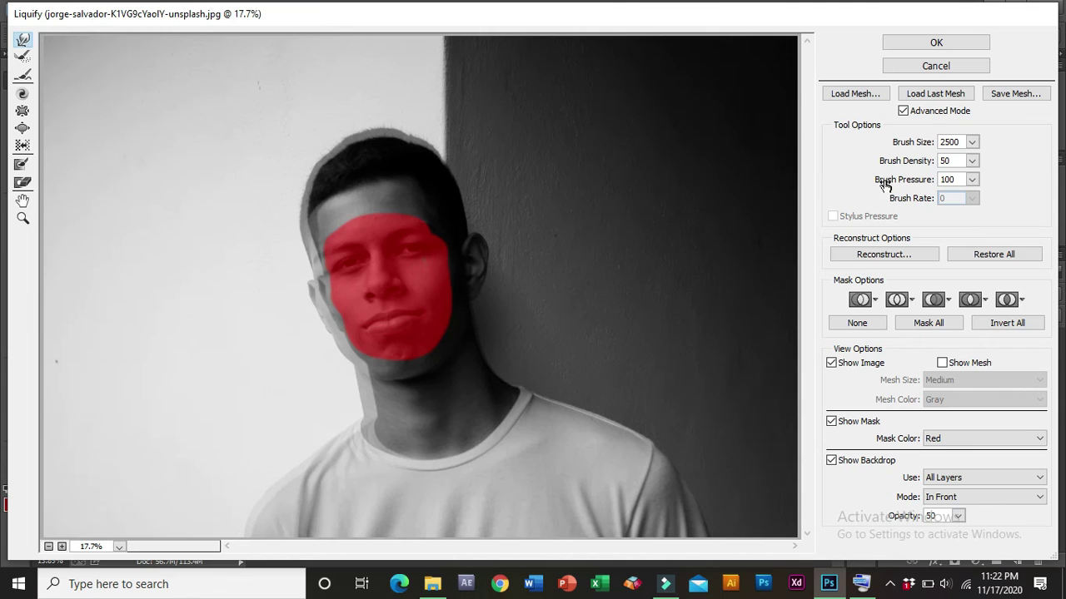
{"action": "left_click", "coordinate": [932, 43]}
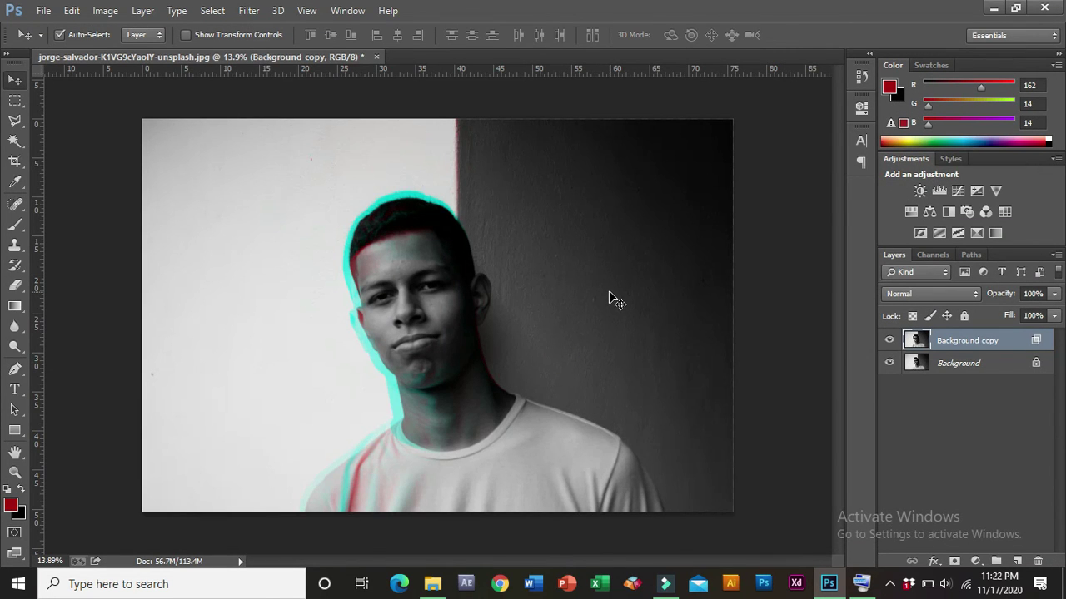
Inspect the red/cyan glitch fringe around the head and shoulders.
{"action": "scroll", "coordinate": [378, 253], "scroll_direction": "up", "scroll_amount": 1}
{"action": "scroll", "coordinate": [379, 253], "scroll_direction": "down", "scroll_amount": 1}
{"action": "scroll", "coordinate": [379, 253], "scroll_direction": "down", "scroll_amount": 1}
{"action": "scroll", "coordinate": [432, 238], "scroll_direction": "up", "scroll_amount": 1}
{"action": "left_click", "coordinate": [976, 561]}
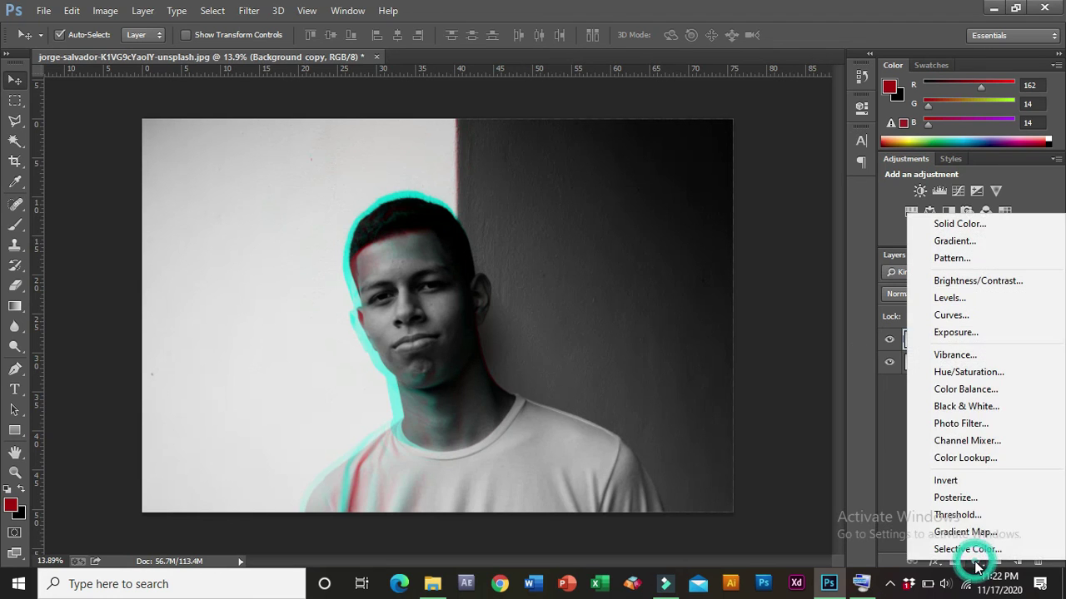
Add a Curves 1 adjustment layer with the midtones pulled slightly down.
{"action": "left_click", "coordinate": [967, 314]}
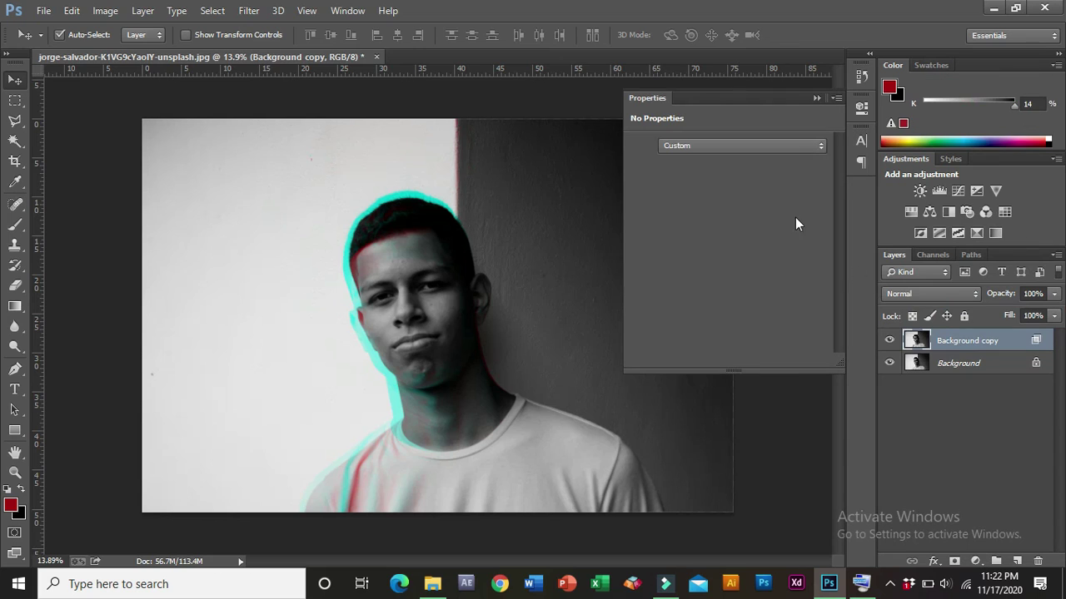
{"action": "left_click_drag", "start_coordinate": [744, 253], "coordinate": [751, 261]}
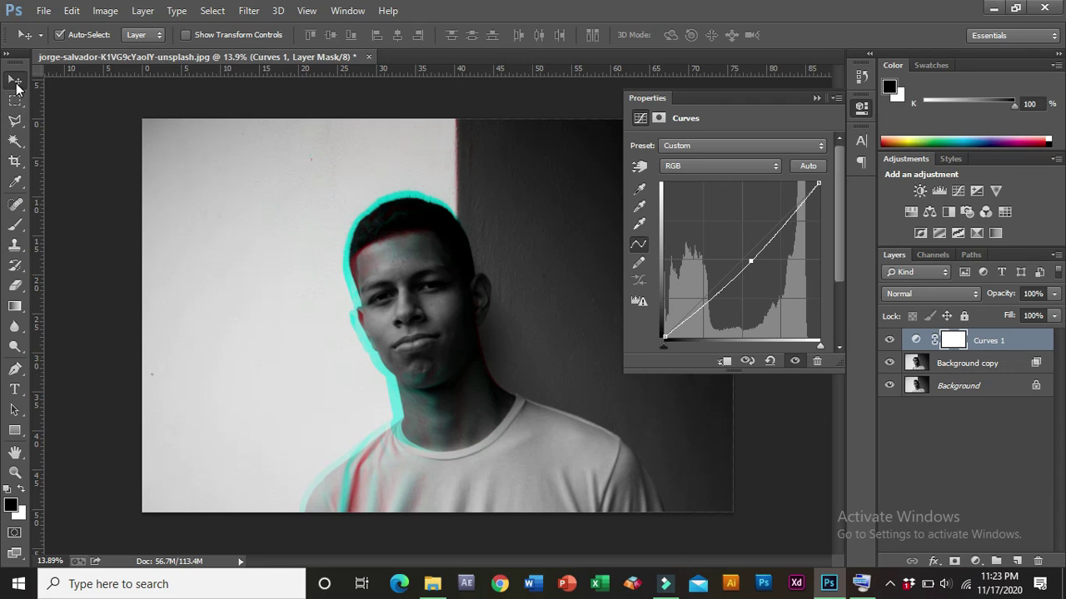
{"action": "left_click", "coordinate": [14, 99]}
With the Move tool active, set the pasteboard around the image to Black.
{"action": "left_click", "coordinate": [14, 81]}
{"action": "left_click", "coordinate": [815, 98]}
{"action": "scroll", "coordinate": [510, 173], "scroll_direction": "down", "scroll_amount": 1}
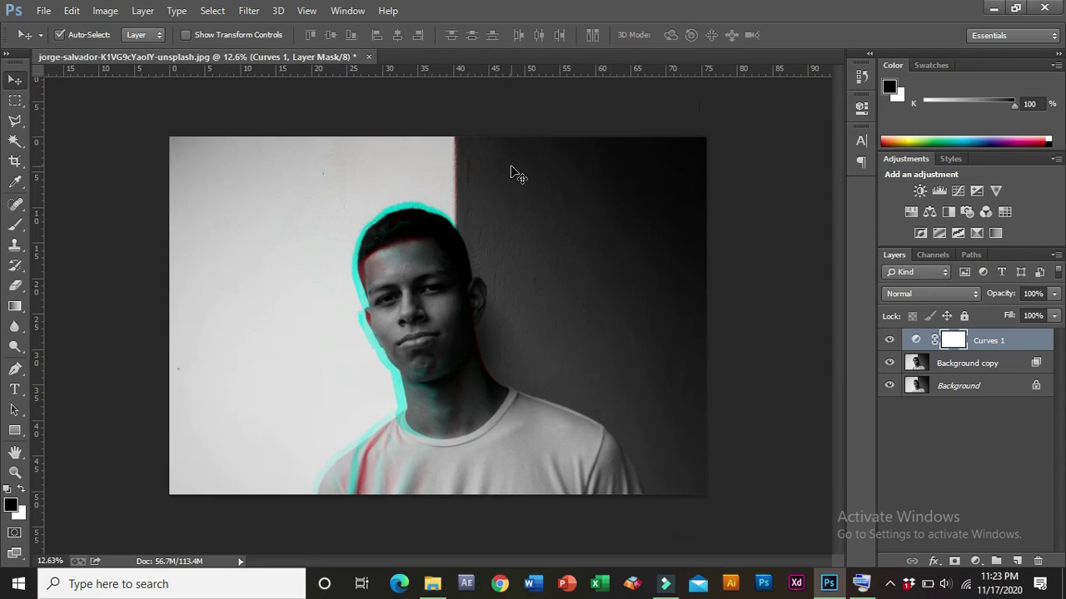
{"action": "right_click", "coordinate": [713, 101]}
{"action": "left_click", "coordinate": [747, 124]}
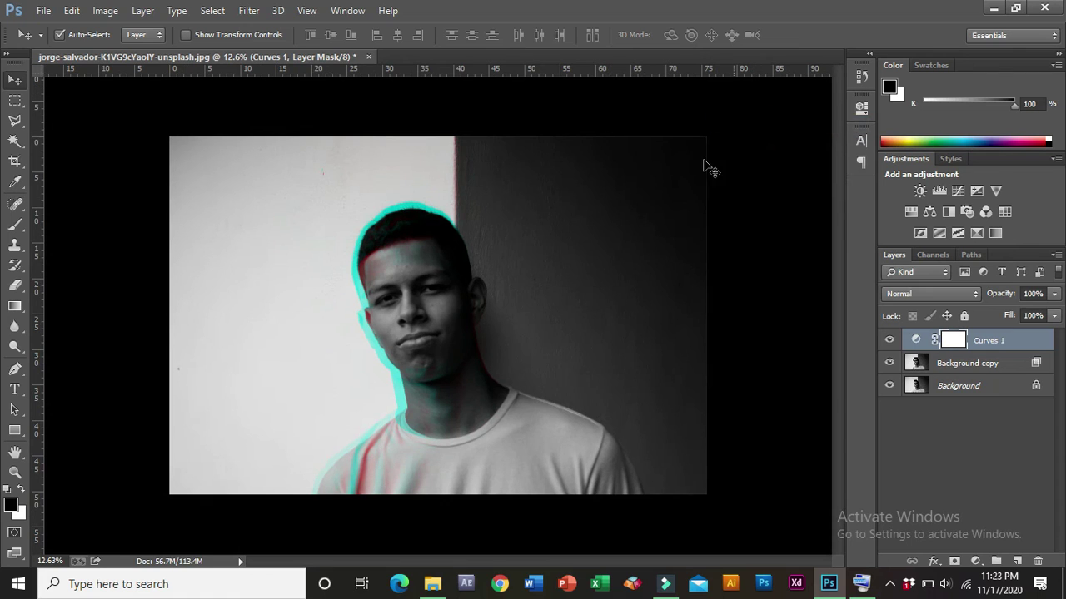